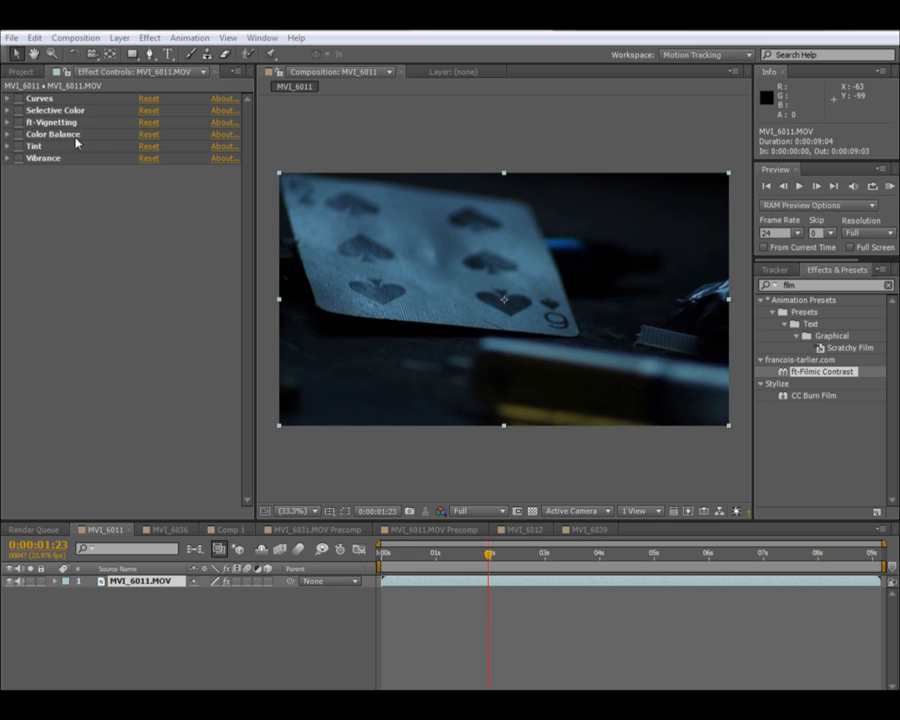
Enable the Curves effect on the already graded clip to preview its look
click(19, 99)
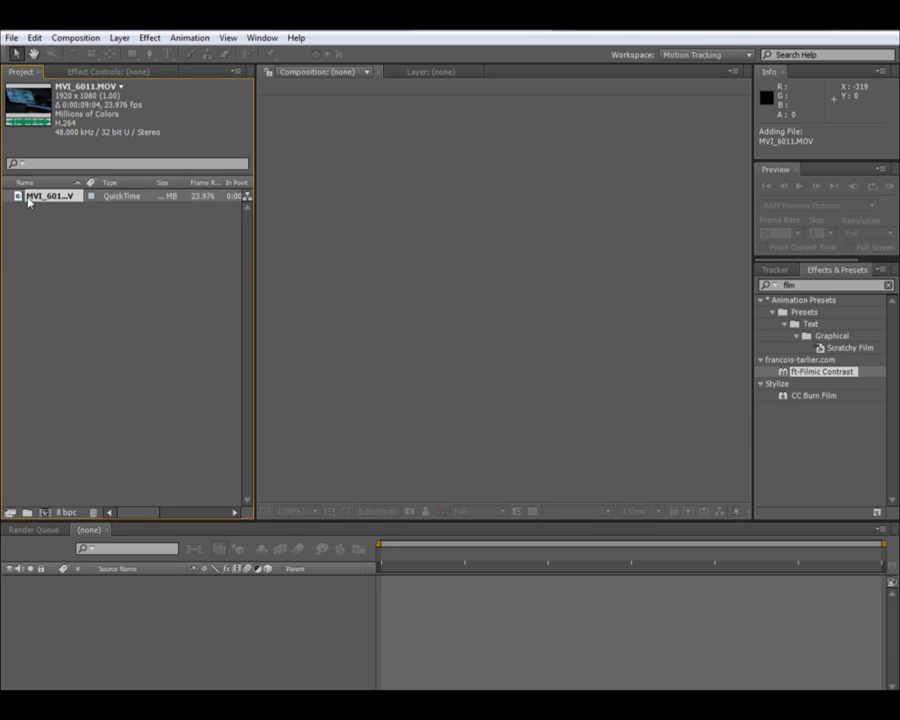
Create a composition from the MVI_6011.MOV footage and move the playhead to 0:00:01:07
drag(53, 199, 49, 511)
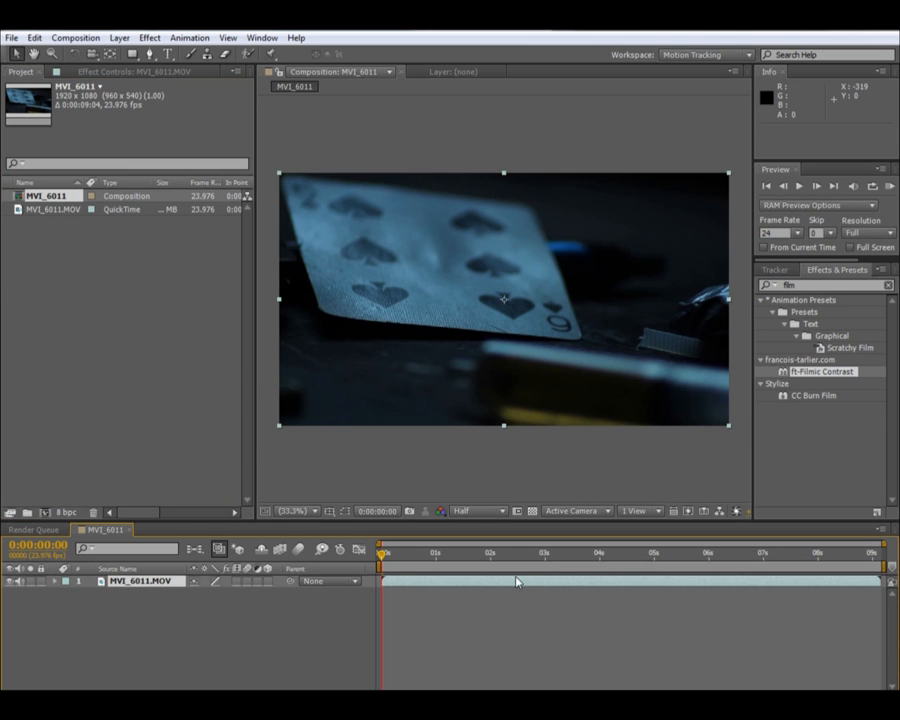
drag(477, 560, 441, 560)
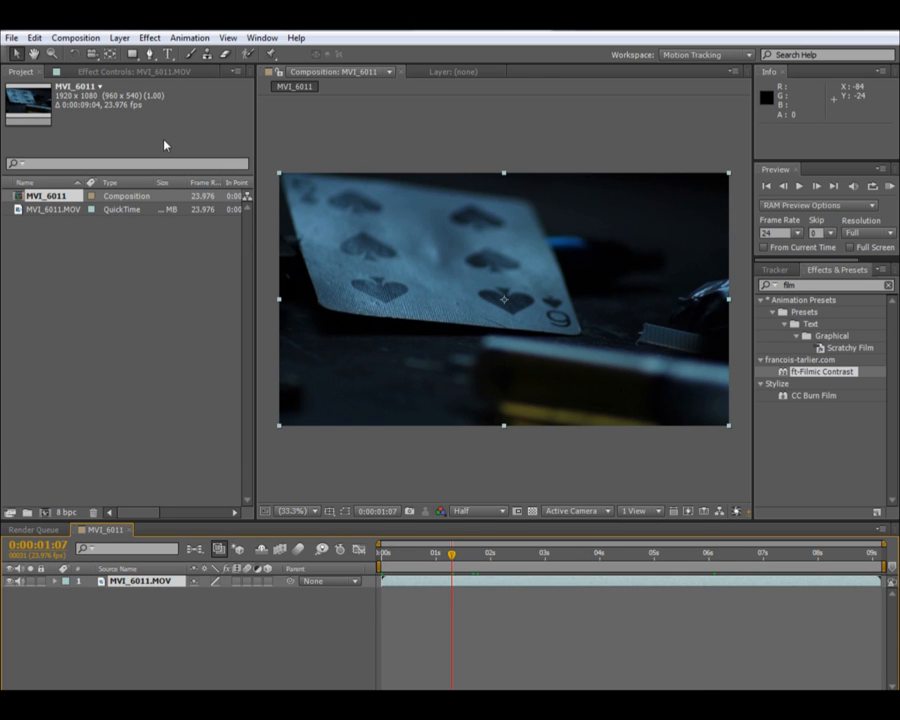
click(150, 53)
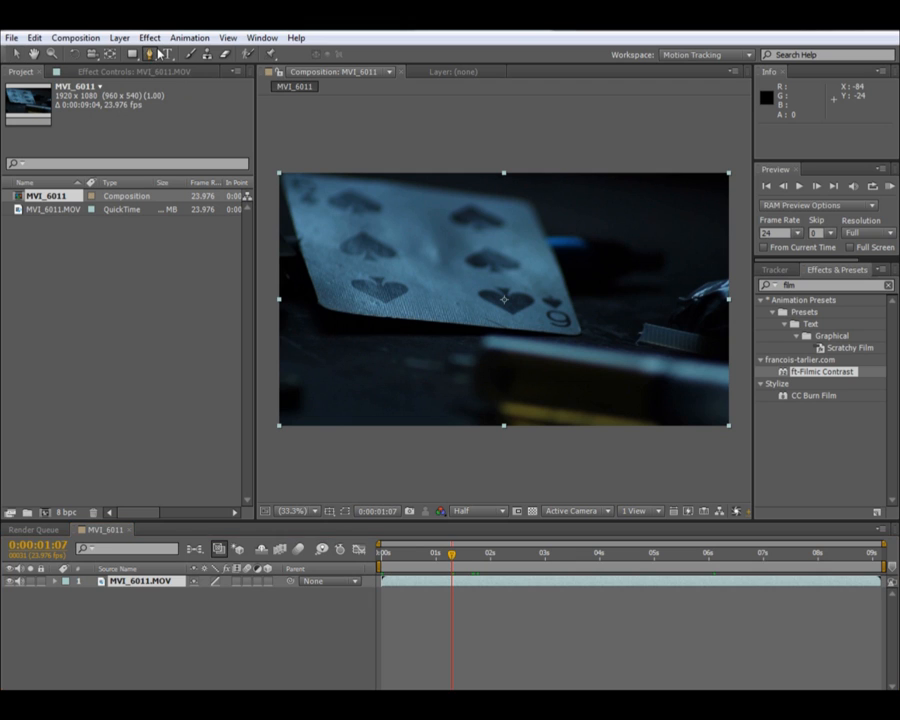
click(158, 52)
click(181, 36)
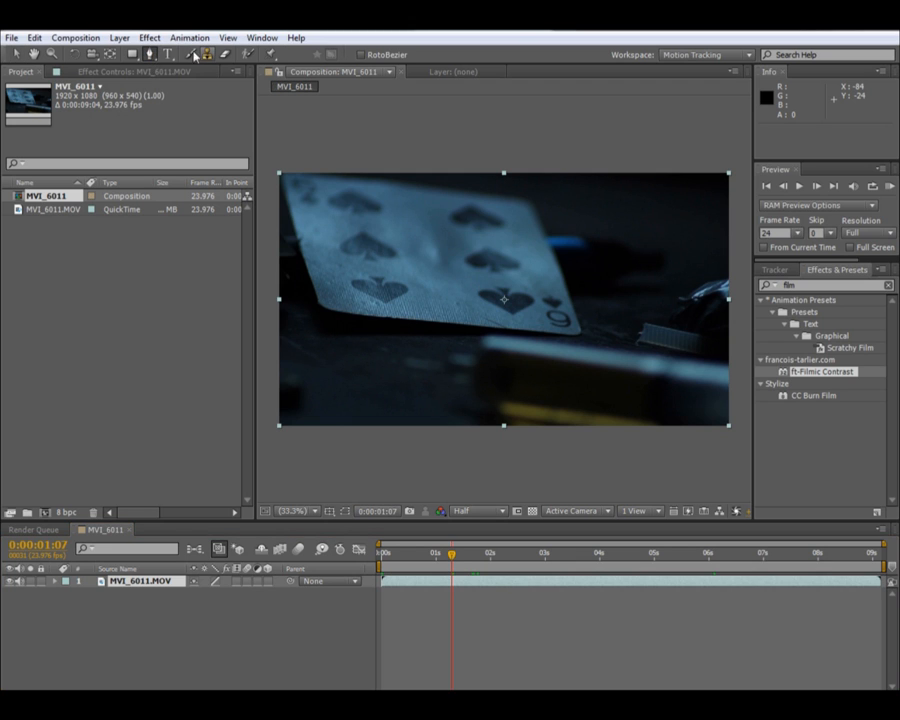
click(16, 53)
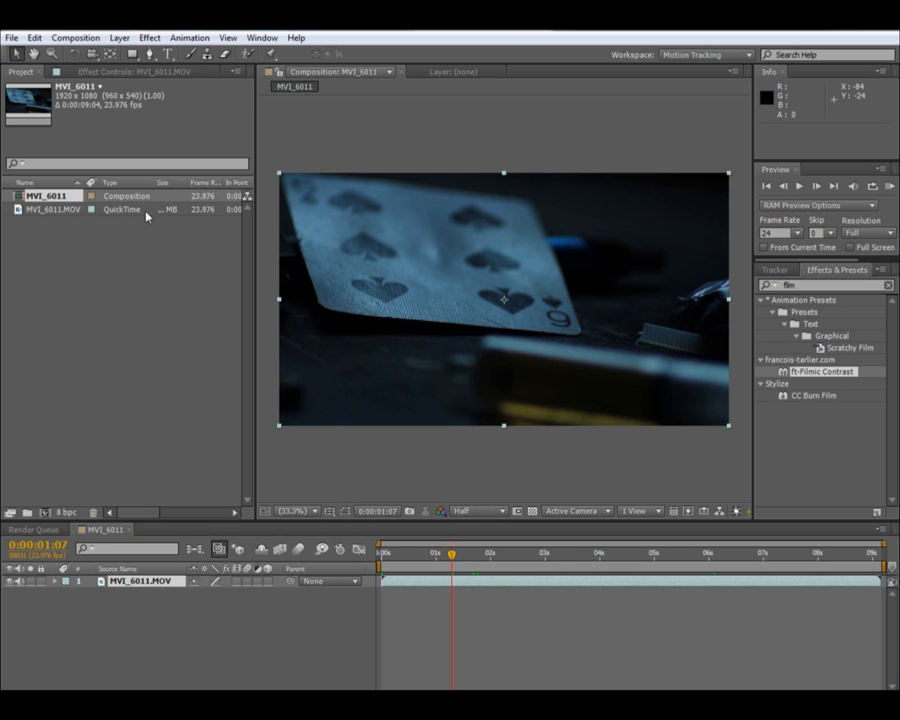
Apply the Curves color correction effect to the MVI_6011.MOV layer
click(120, 71)
click(149, 37)
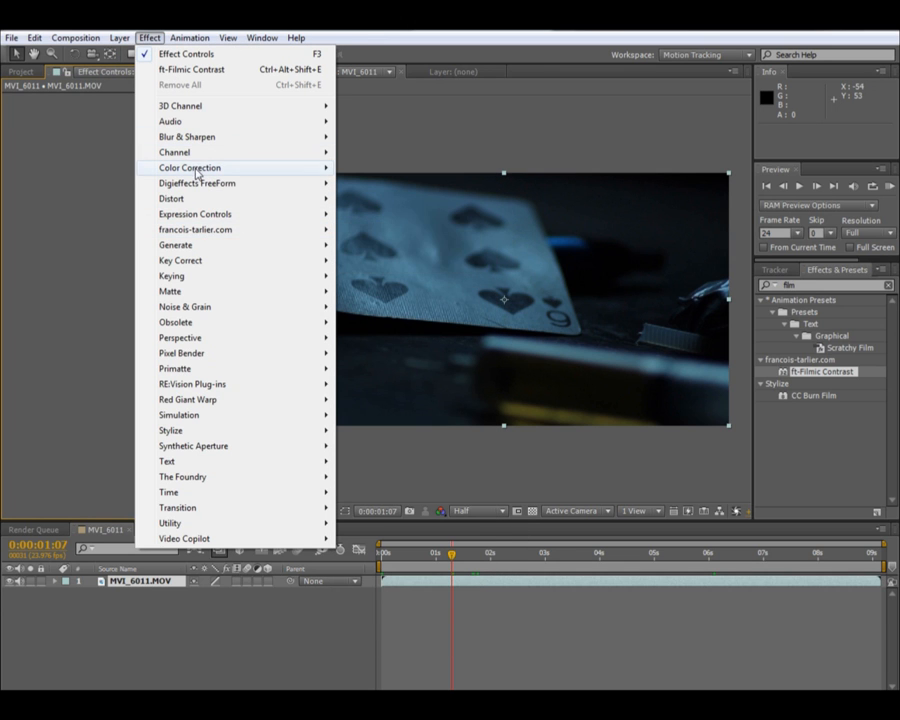
mouse_move(197, 170)
click(369, 415)
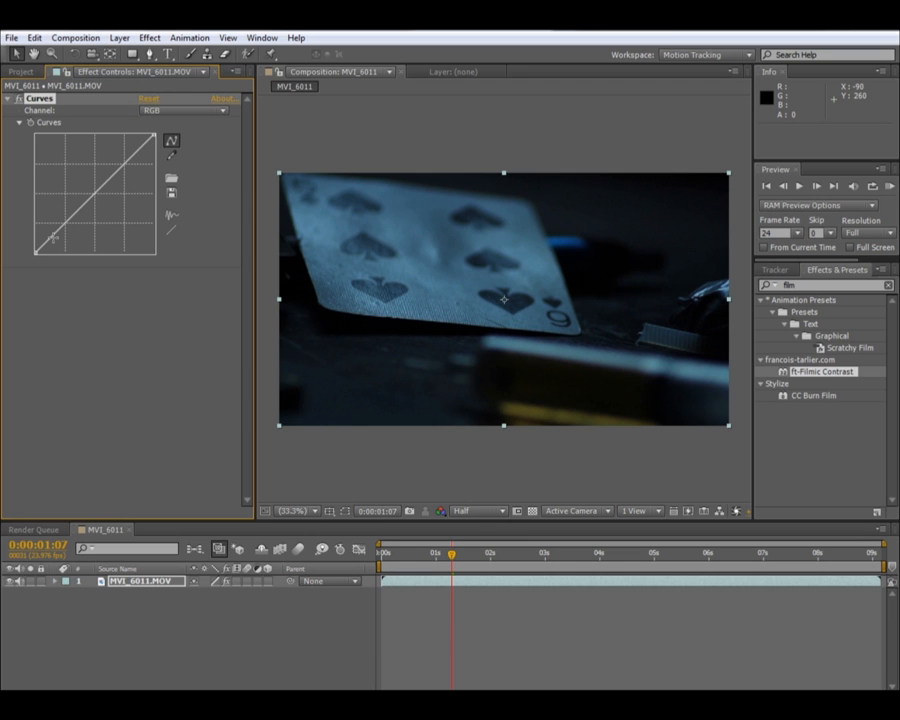
Lower the RGB curve's shadows and lift its highlights, and in the Red channel raise the shadows and ease the highlights down
drag(52, 240, 76, 222)
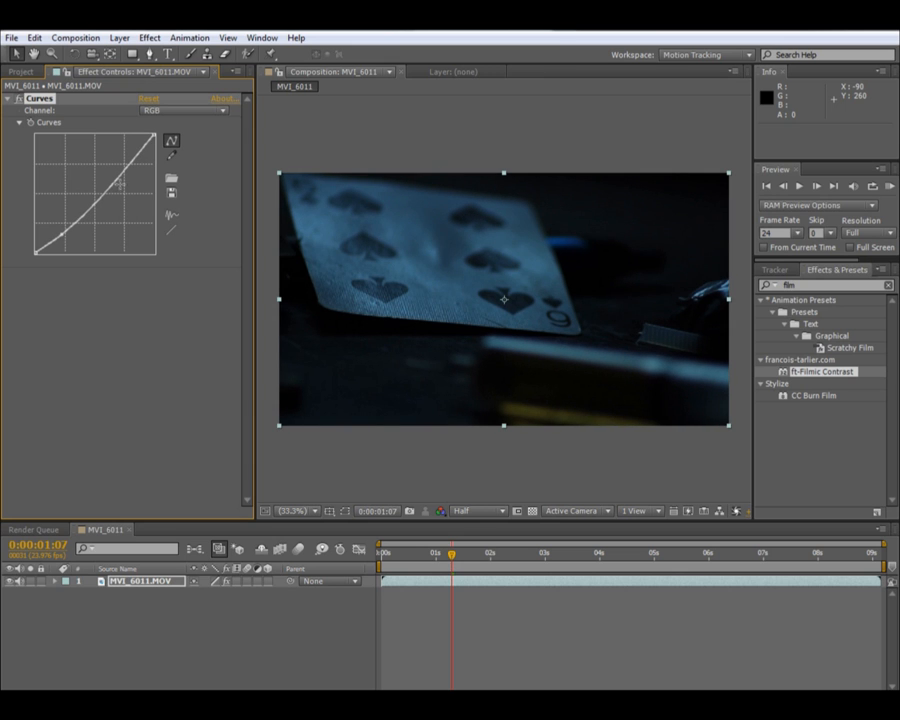
drag(128, 177, 120, 163)
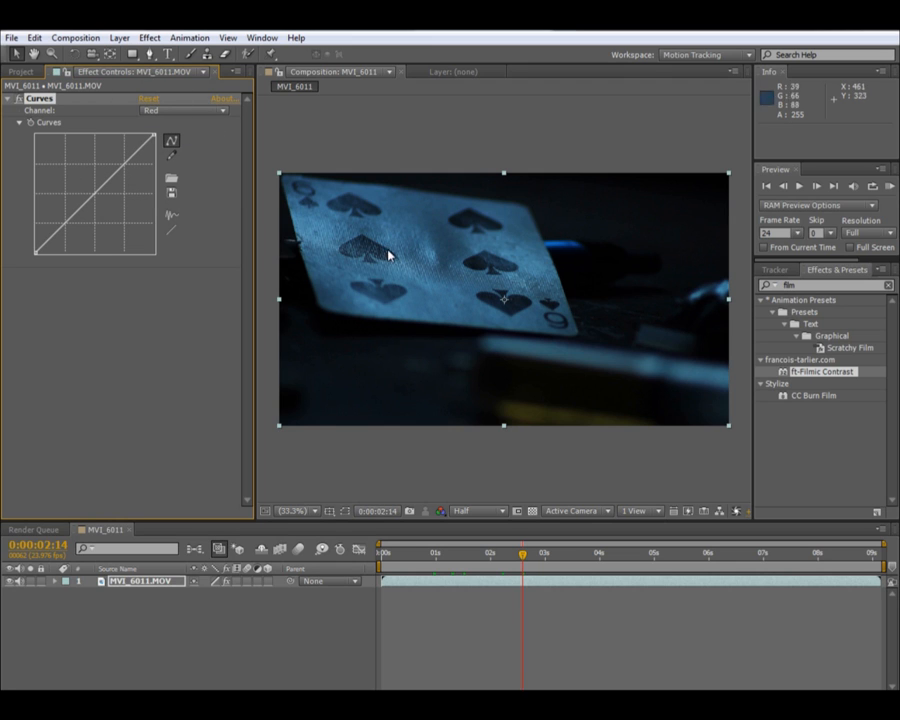
mouse_move(60, 231)
mouse_down()
mouse_move(48, 228)
mouse_move(55, 230)
mouse_up()
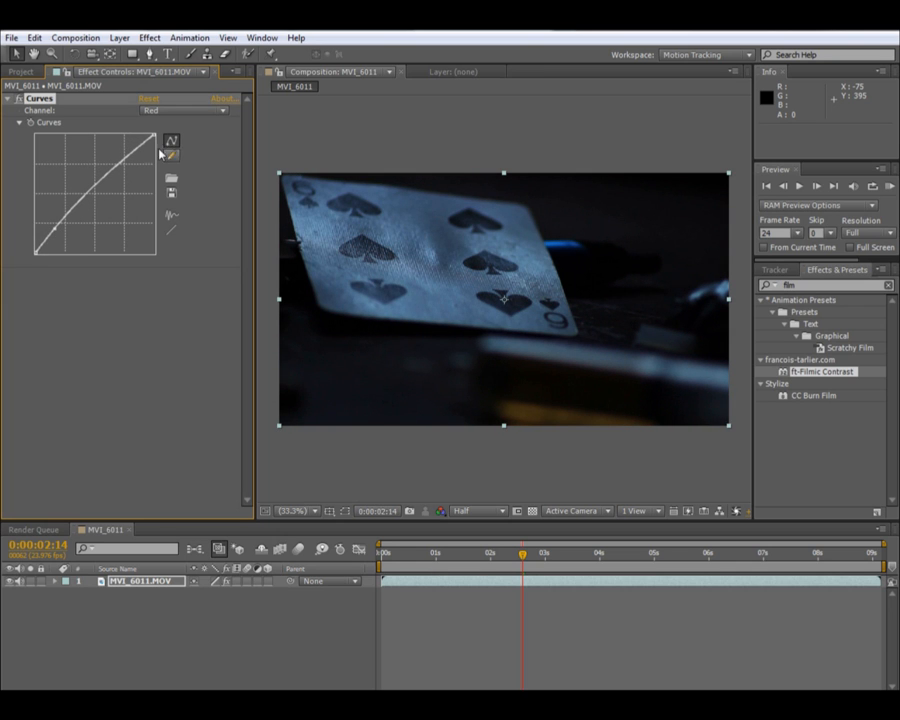
drag(125, 157, 128, 162)
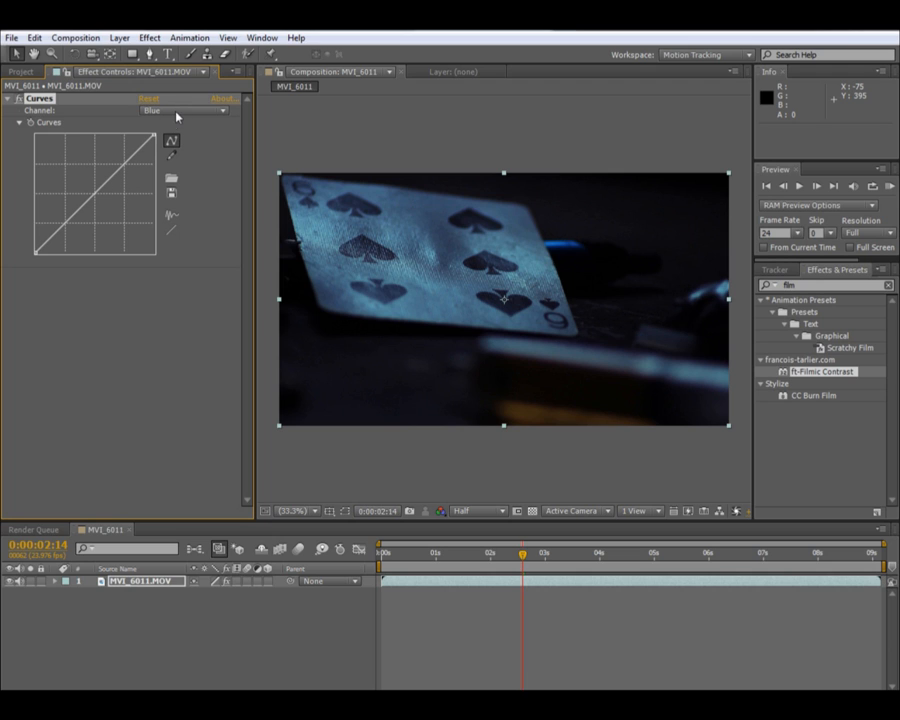
Lower the Blue channel's shadows slightly in Curves and toggle the effect off and on to compare
click(180, 111)
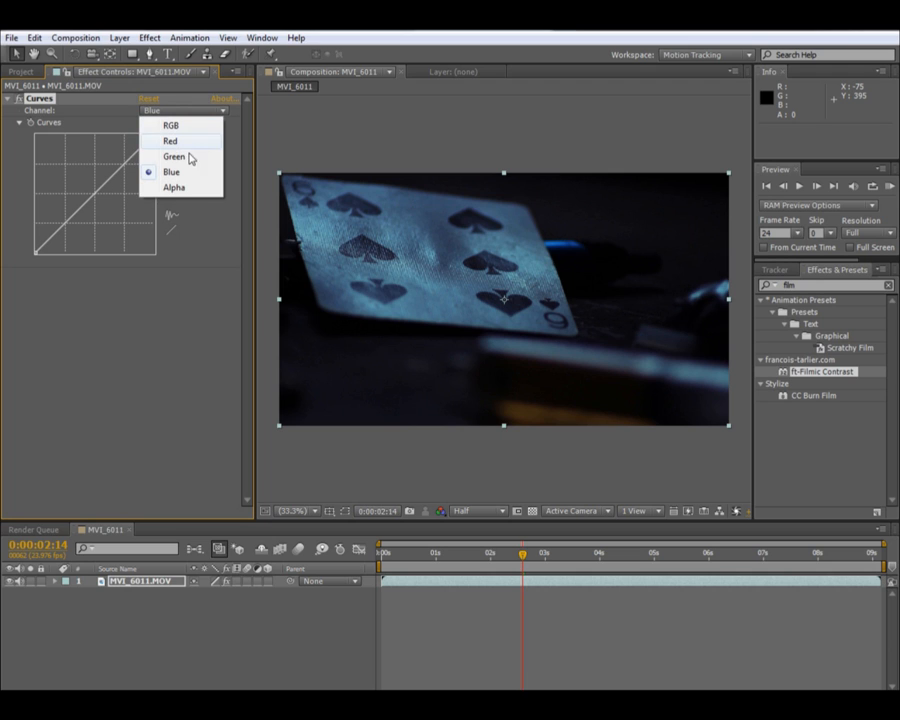
click(174, 335)
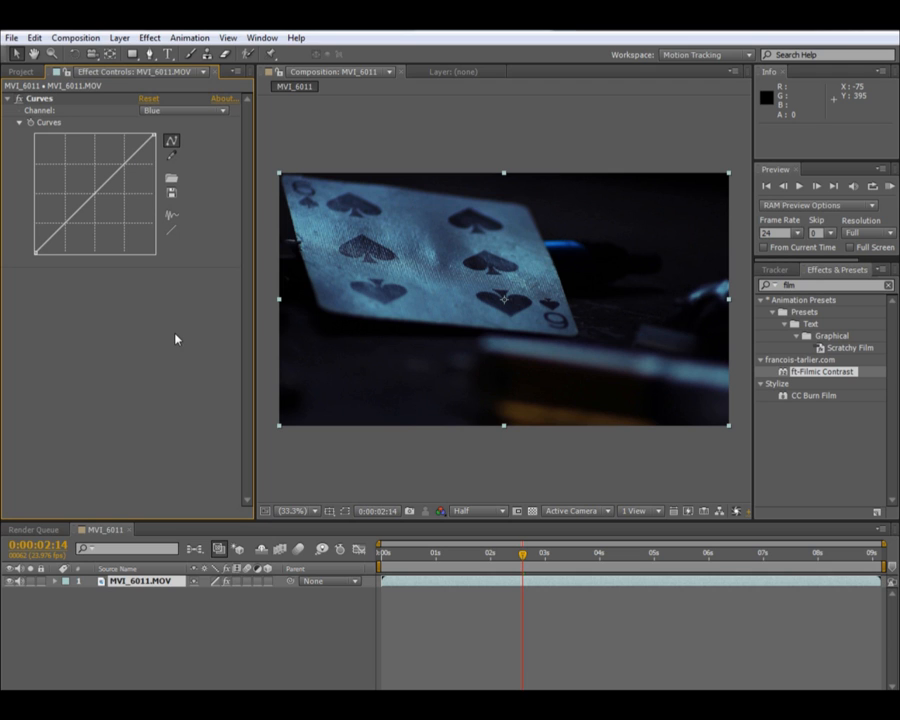
drag(62, 227, 65, 236)
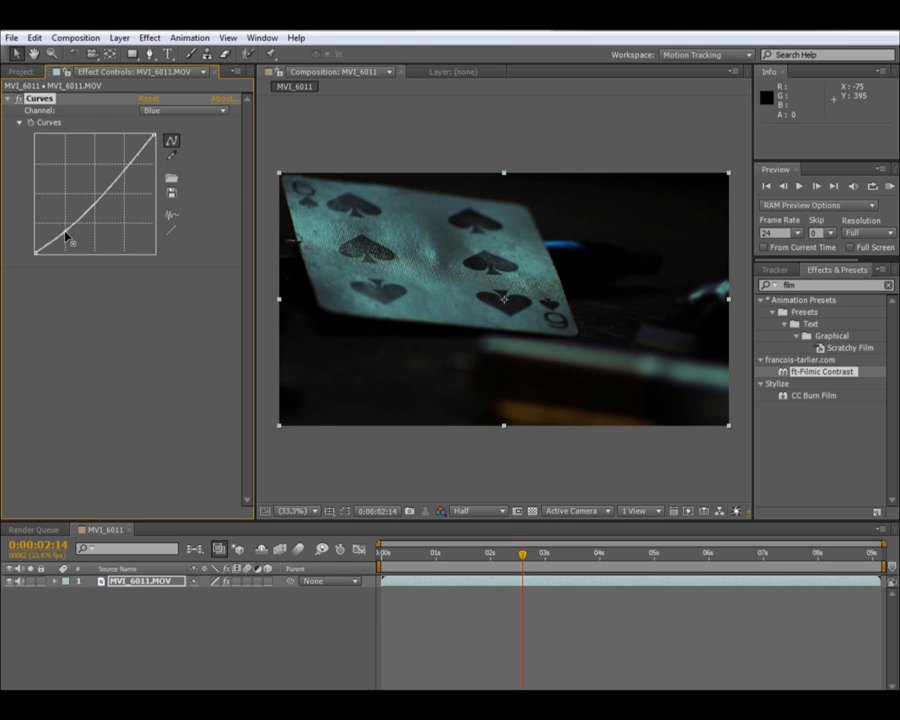
drag(65, 236, 65, 229)
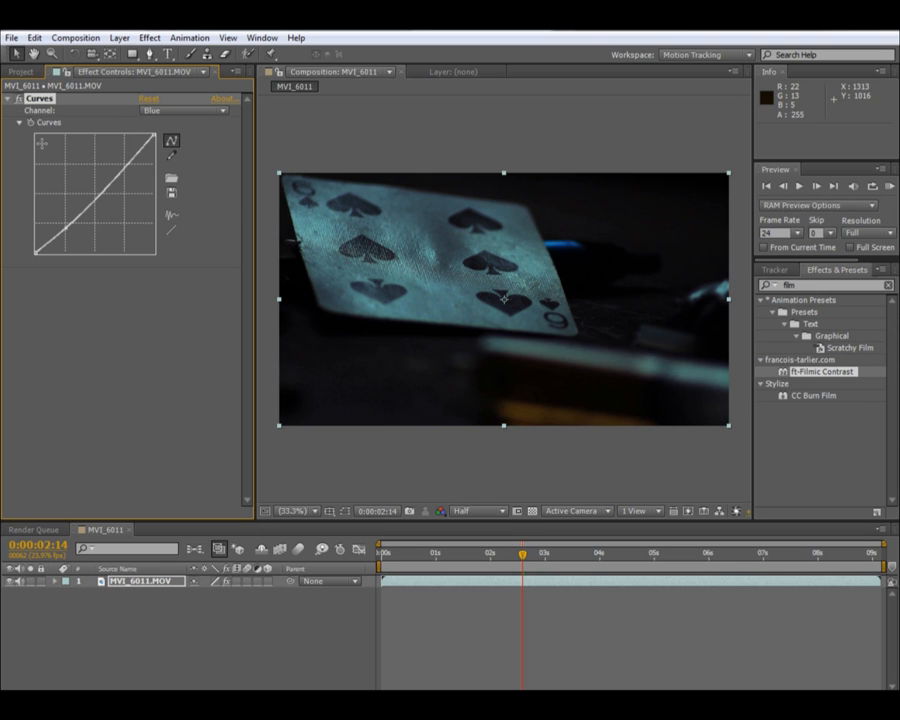
click(18, 99)
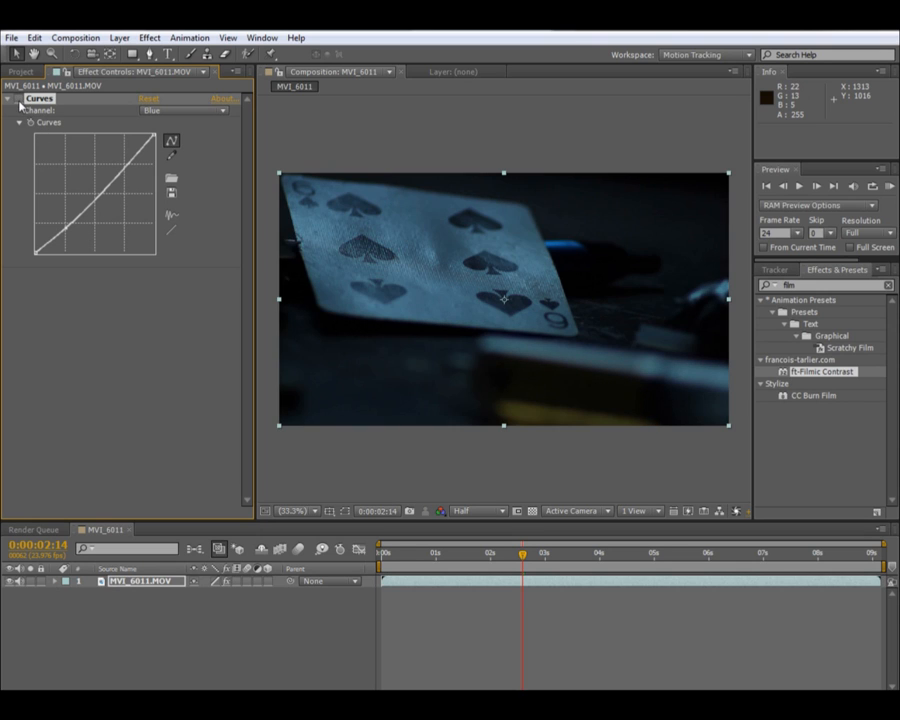
click(18, 99)
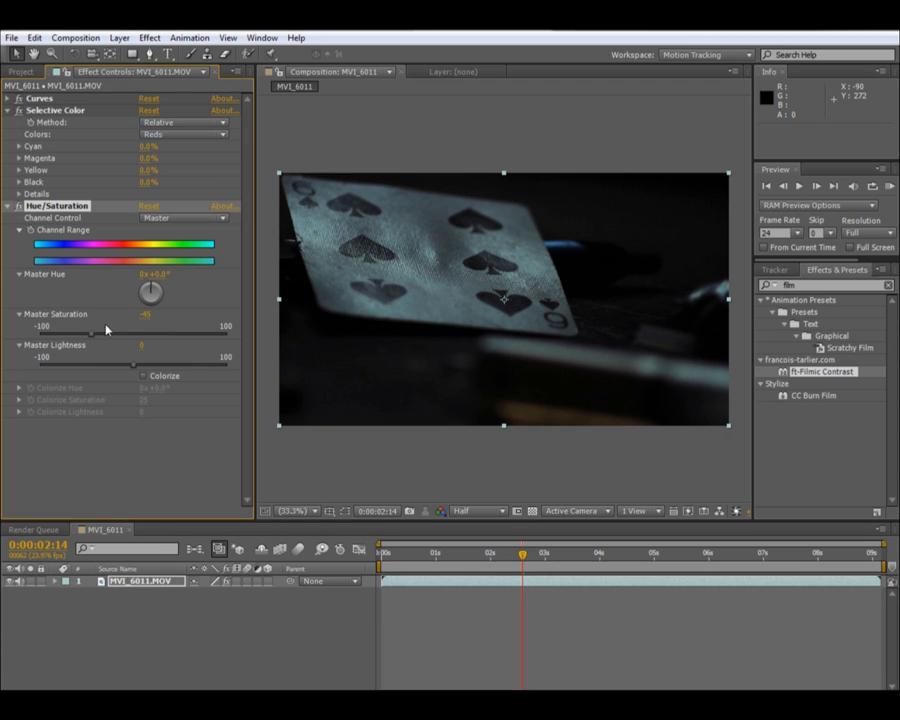
Try reducing the Master Saturation in Hue/Saturation and remove that effect from the clip
drag(106, 337, 103, 337)
key(Delete)
Set the Selective Color Yellows to Cyan -24%, Magenta 39%, Yellow 30% and Black 77%, judging the syringe at 0:00:07:18
mouse_move(146, 147)
mouse_down()
mouse_move(97, 138)
mouse_move(131, 148)
mouse_up()
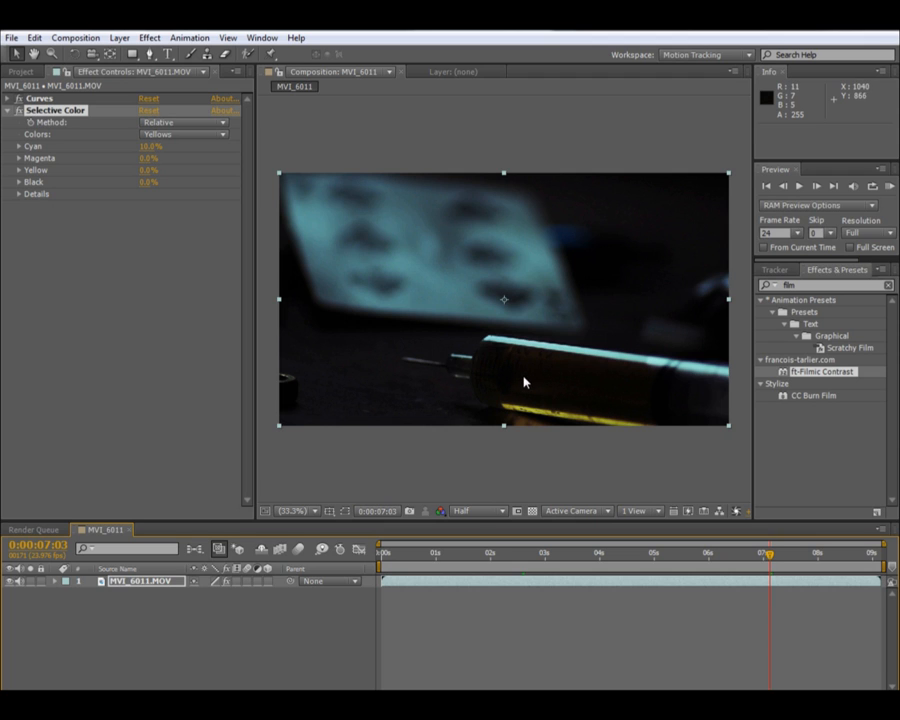
click(805, 555)
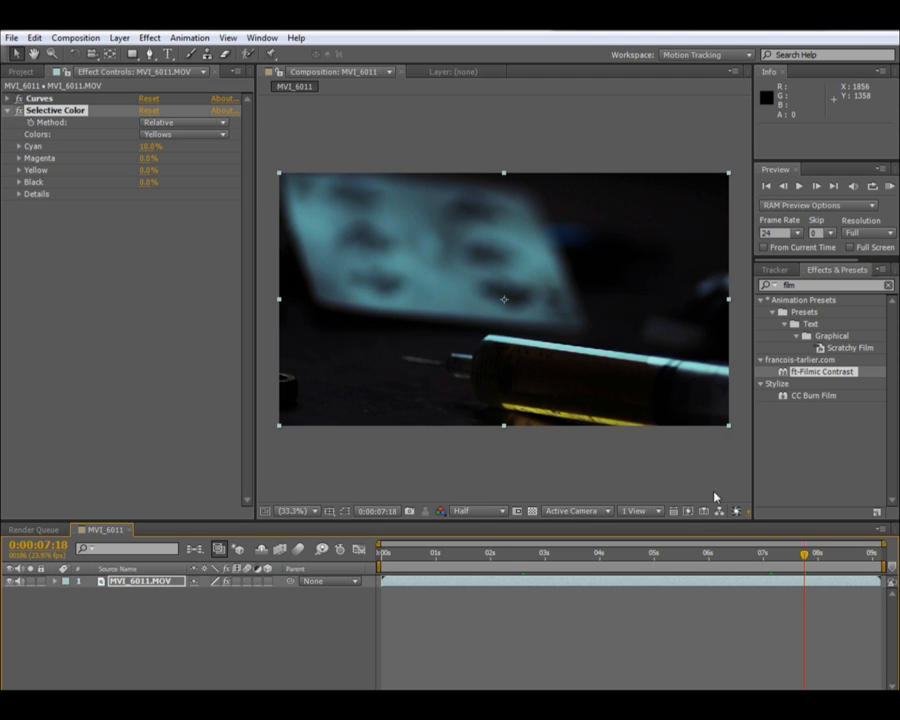
drag(146, 146, 205, 185)
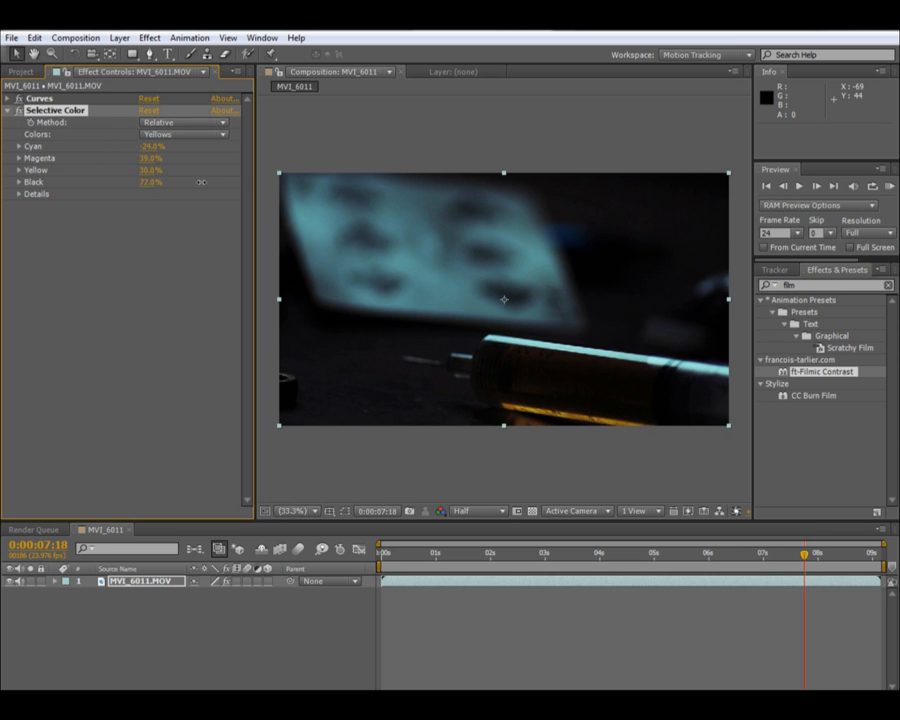
Move the playhead to 0:00:01:20 and adjust the Cyan amount of the Greens in Selective Color
click(498, 566)
drag(498, 566, 482, 566)
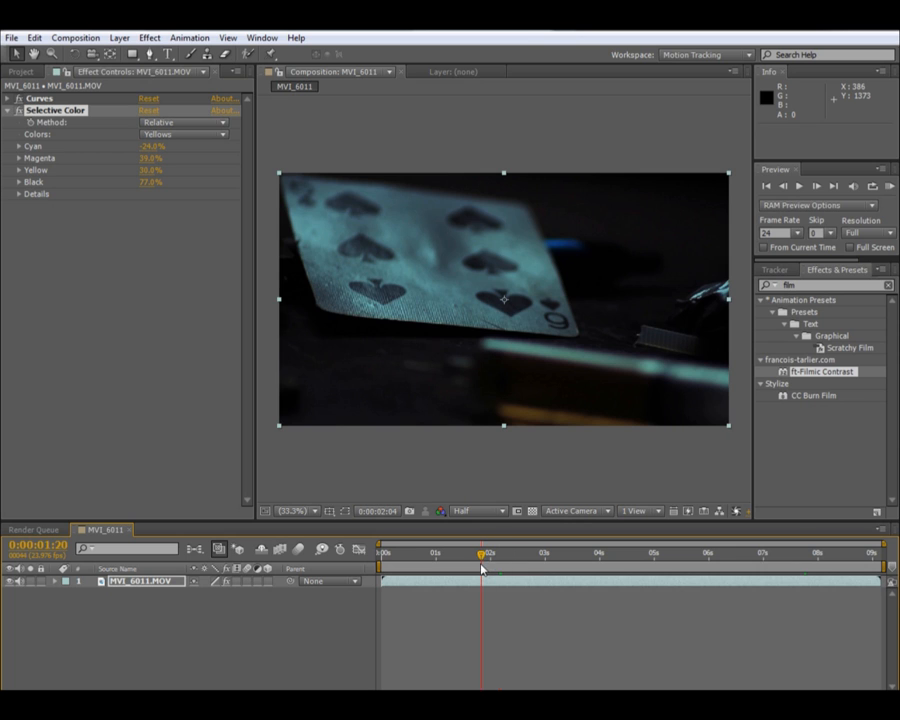
click(185, 134)
click(199, 181)
drag(150, 147, 105, 150)
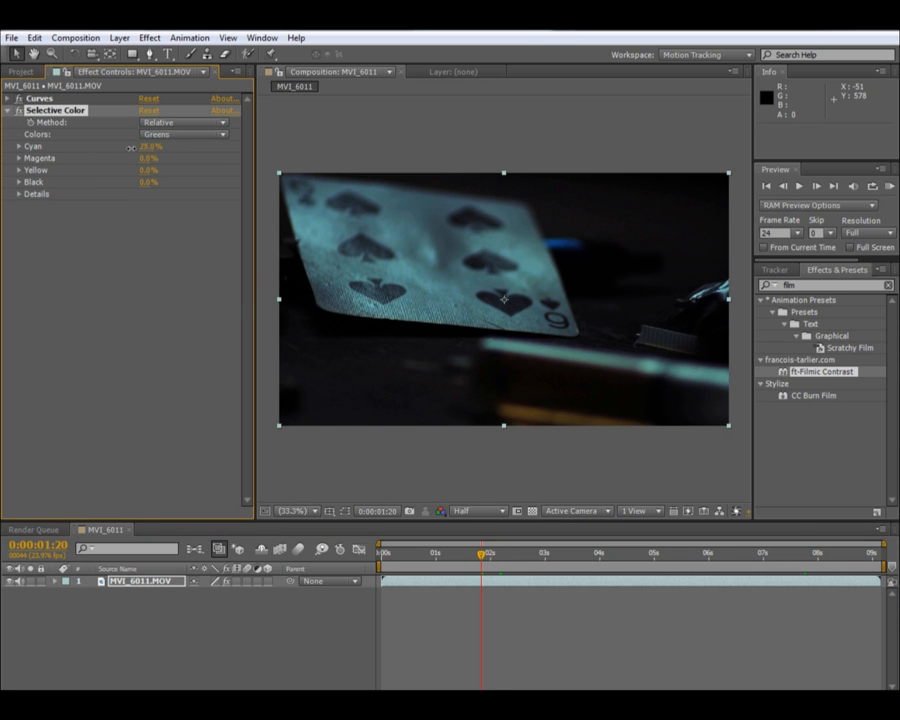
Set the Selective Color Cyans to Cyan -37% and Magenta 22%, viewing the frame at 0:00:01:16
click(167, 134)
click(130, 140)
click(472, 553)
drag(157, 163, 150, 157)
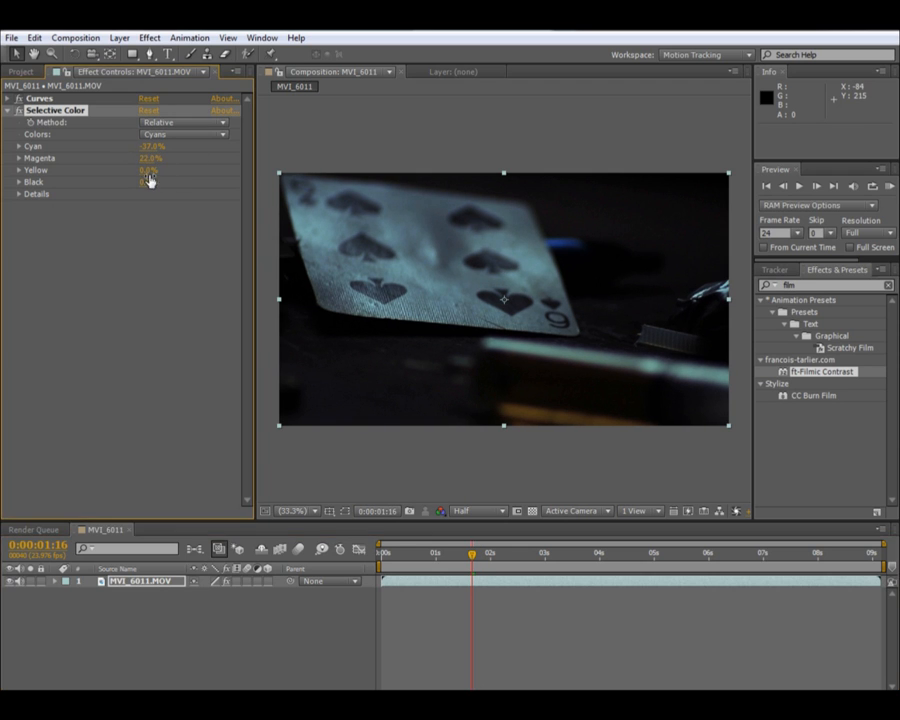
Set the Selective Color Whites to Cyan 47%, Magenta 69% and Black -12%
drag(183, 167, 143, 179)
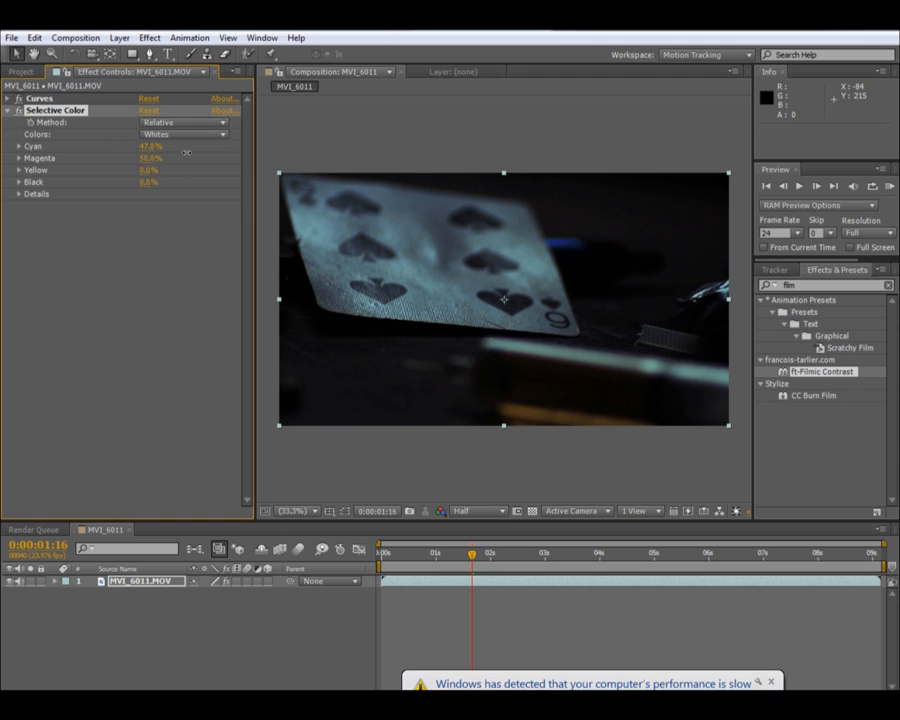
drag(148, 184, 136, 184)
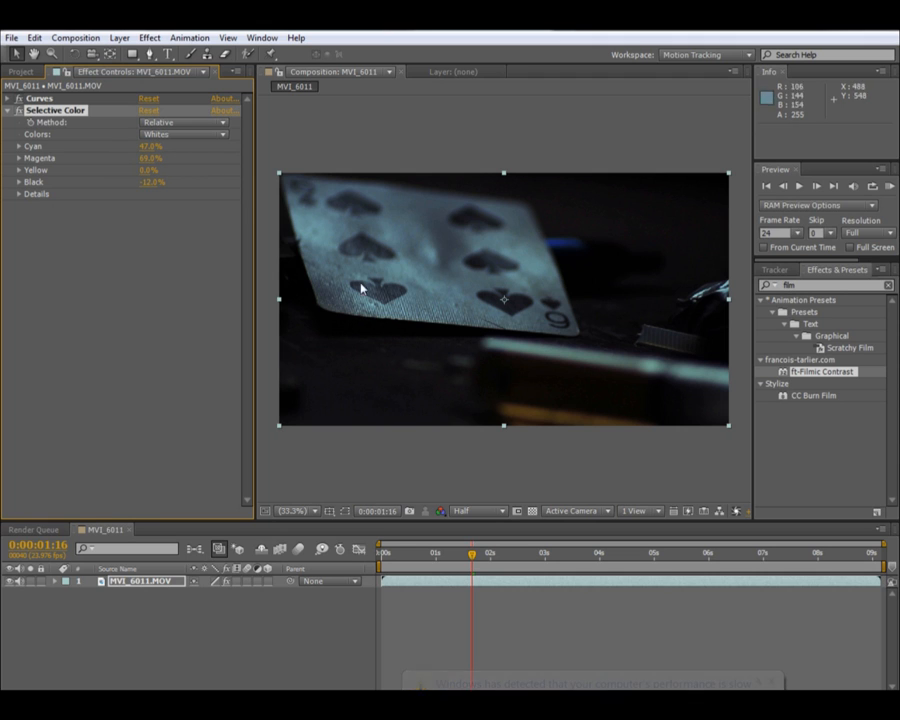
click(210, 134)
click(180, 258)
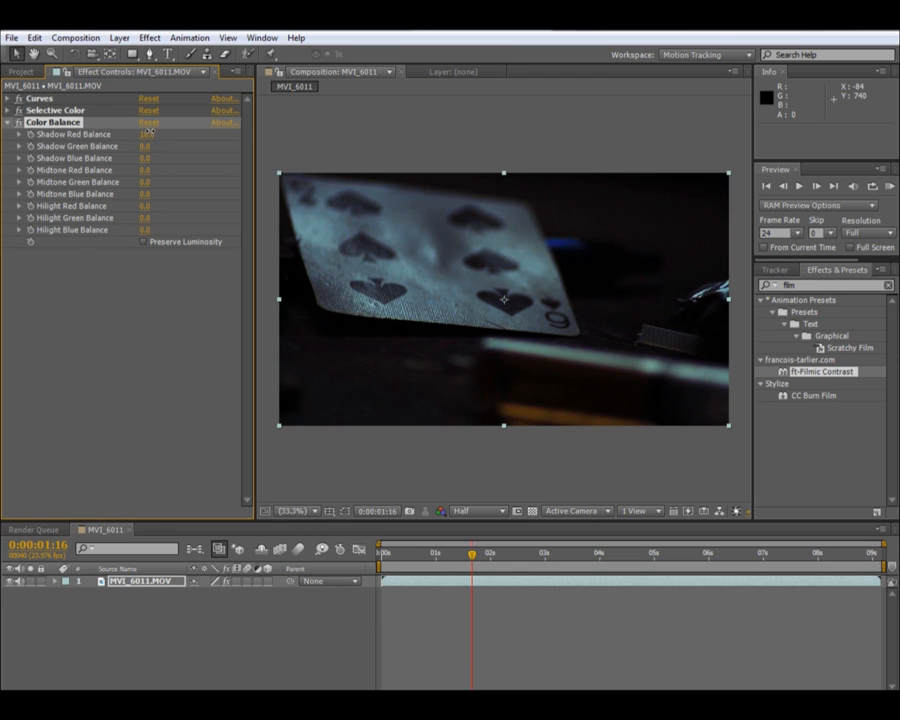
Set Color Balance red, green and blue to 2, 1, -3 for shadows, 3, -2, -4 for midtones and -3, -1, -4 for highlights
drag(149, 146, 139, 158)
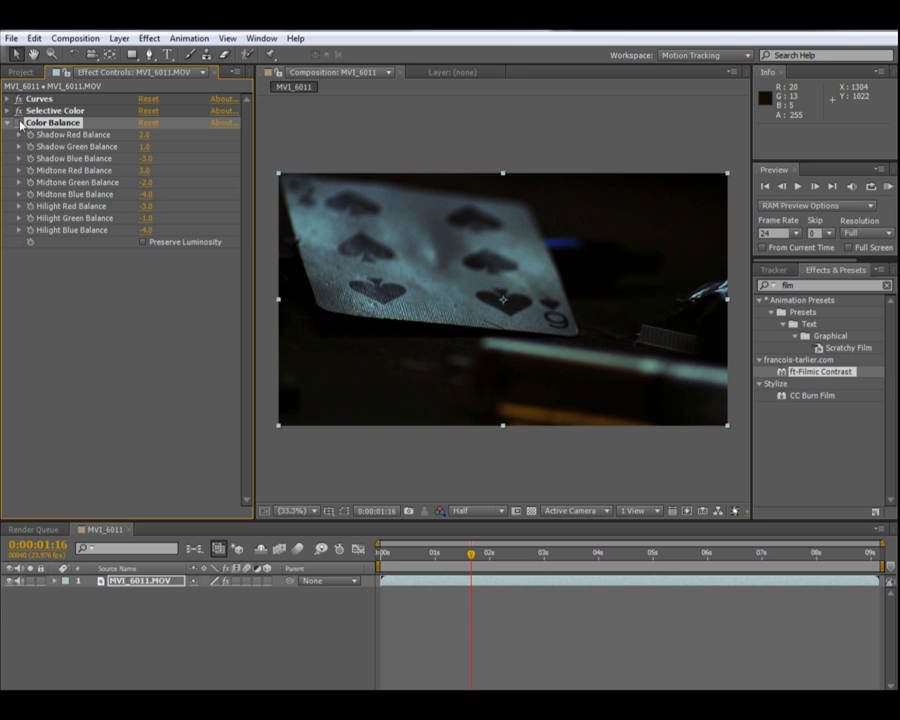
Apply the Vibrance effect with Vibrance at -13 and Saturation at -23
click(149, 38)
mouse_move(290, 168)
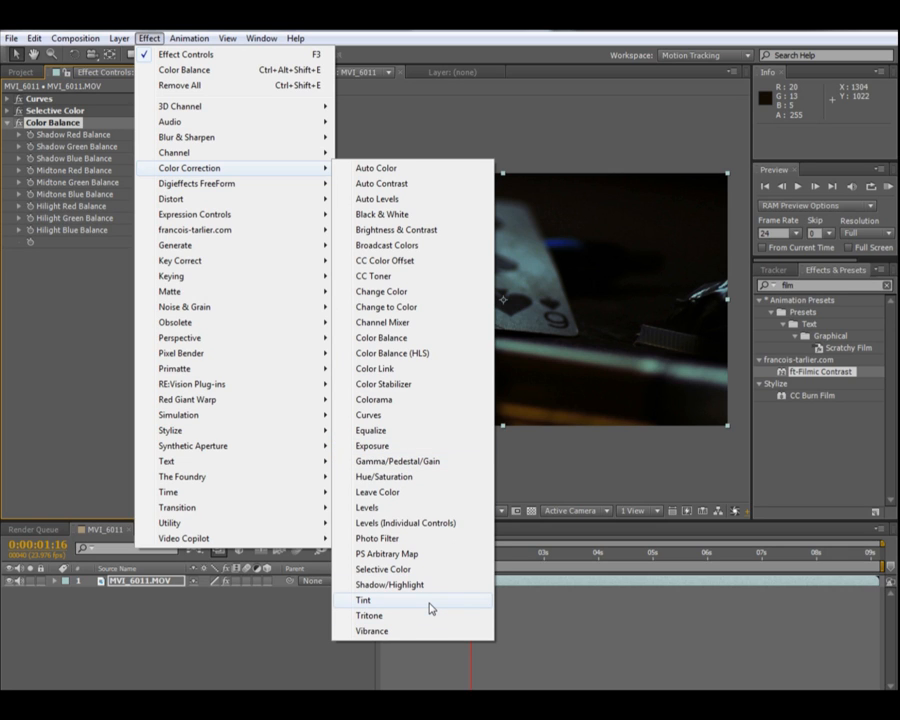
click(372, 631)
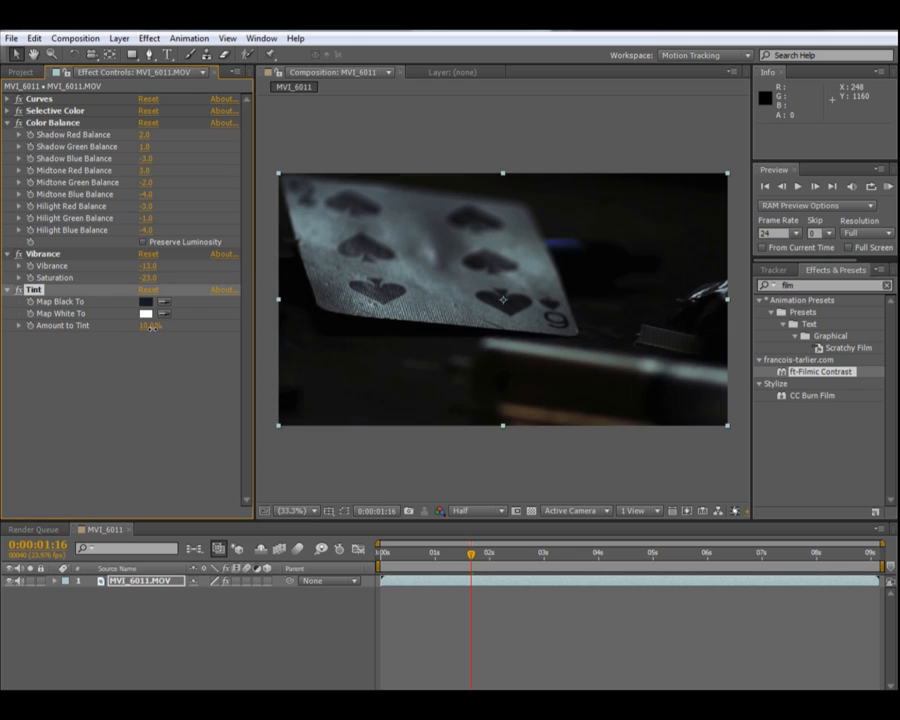
Set the Tint effect's Amount to Tint to 15% and collapse the Vibrance and Color Balance settings
drag(151, 327, 155, 327)
click(197, 368)
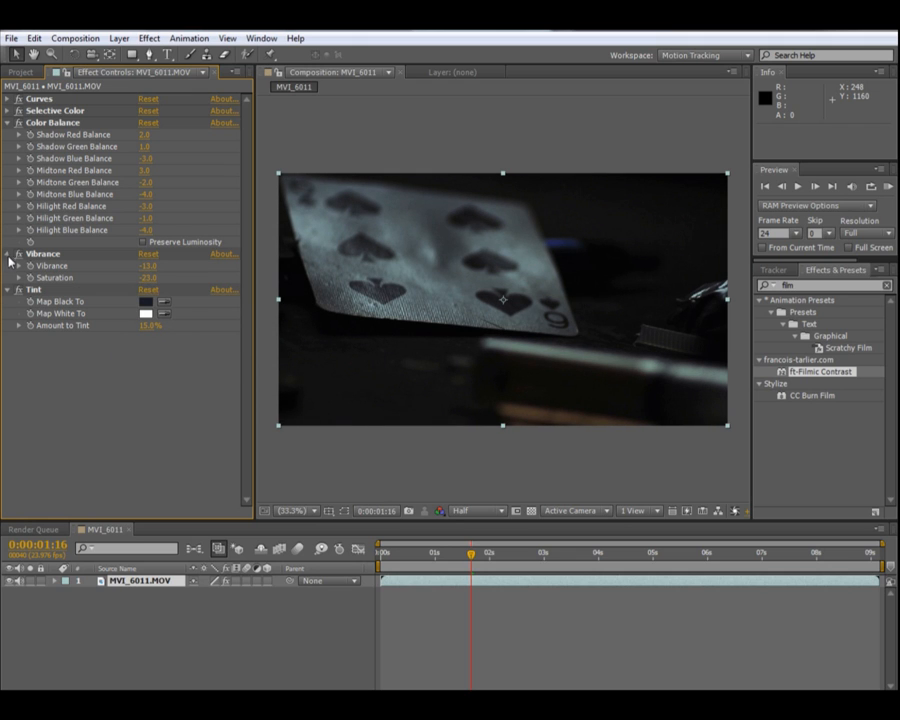
click(9, 255)
click(8, 122)
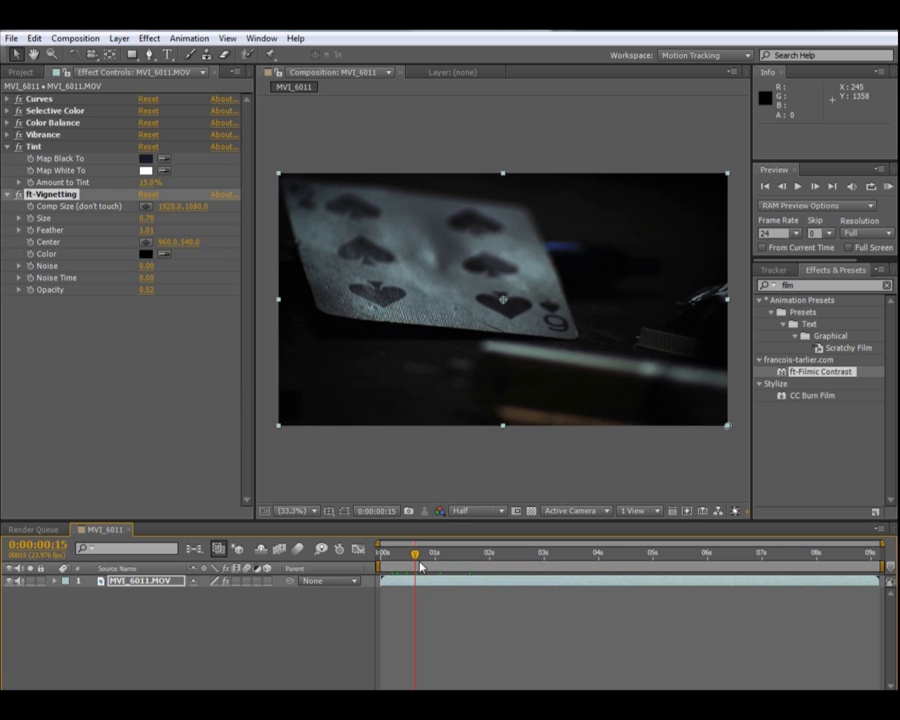
Review the vignetted grade on the frame at 0:00:00:22
click(431, 565)
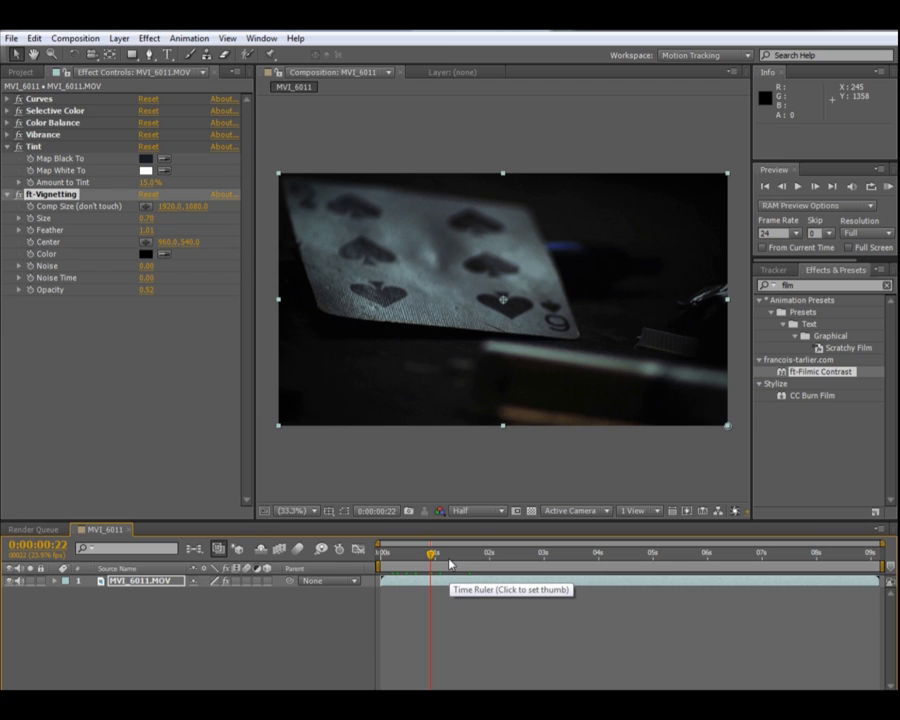